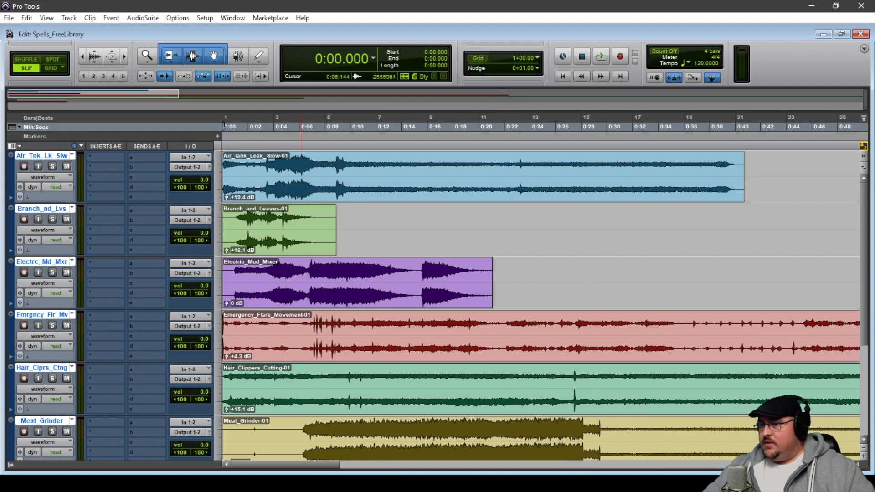
# - Select the quiet lead-in of the Meat_Grinder clip, from the session start to about 6.1 s
pyautogui.moveTo(302, 437); pyautogui.dragTo(223, 437)
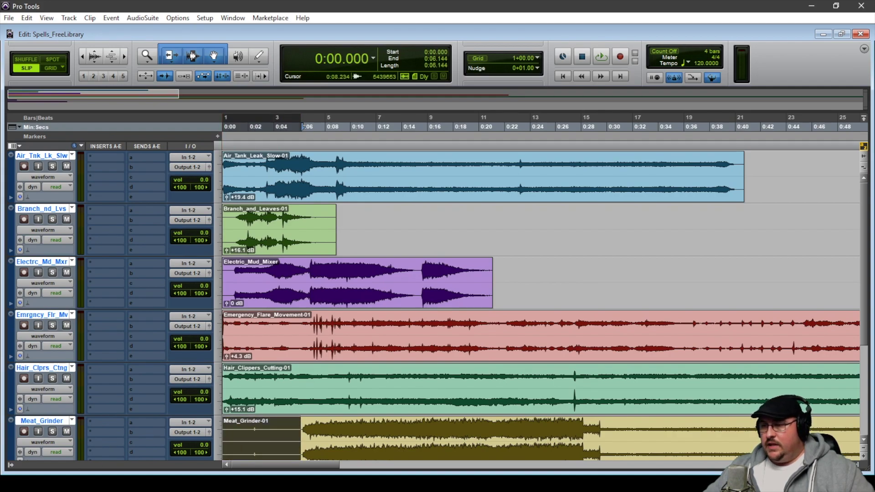
pyautogui.scroll(-6, 542, 305)
pyautogui.scroll(3, 542, 305)
pyautogui.scroll(3, 331, 305)
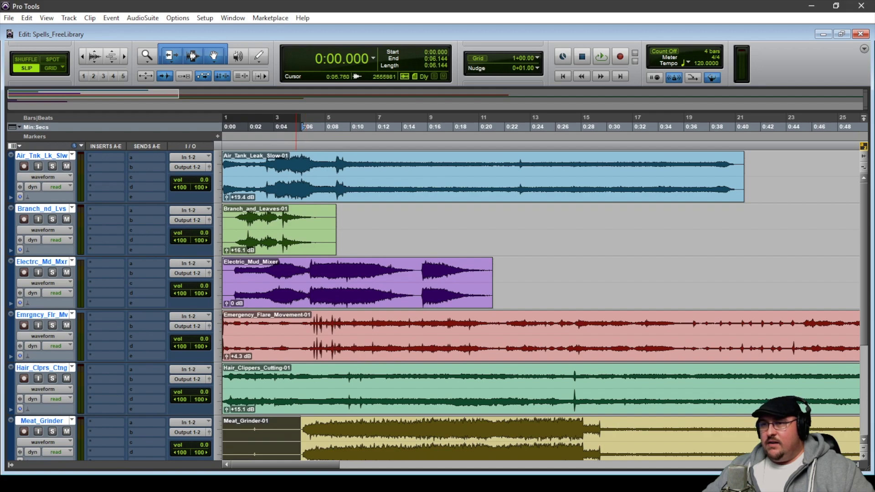
# - Highlight the sustained stretches of the Electric_Mud_Mixer, Emergency_Flare_Movement, Hair_Clippers_Cutting and Meat_Grinder clips in turn, then deselect the tracks
pyautogui.moveTo(264, 283); pyautogui.dragTo(370, 282)
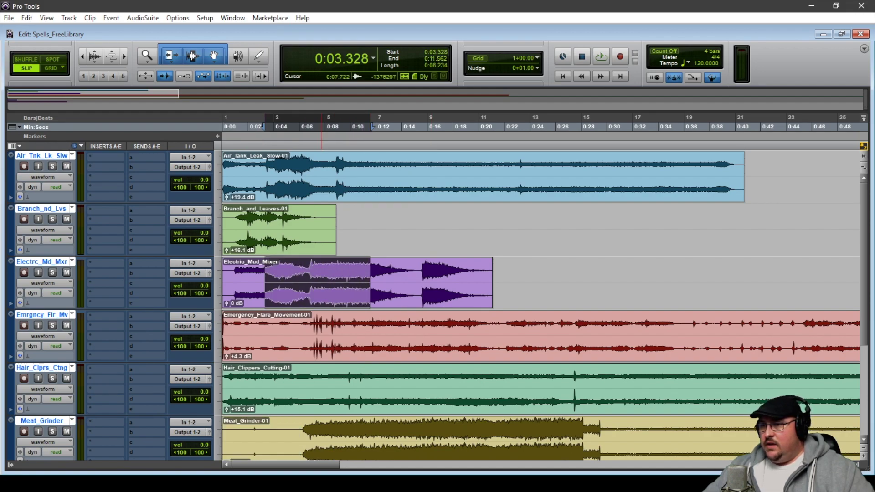
pyautogui.moveTo(315, 337); pyautogui.dragTo(504, 337)
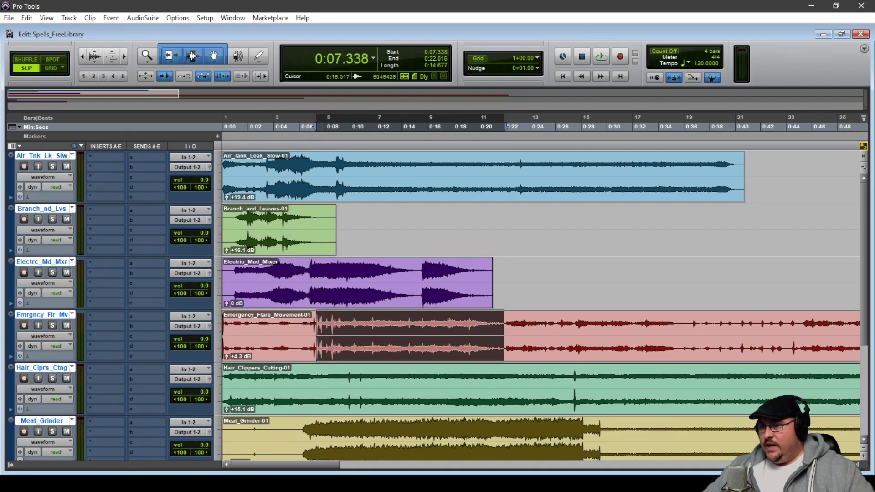
pyautogui.moveTo(327, 387); pyautogui.dragTo(462, 387)
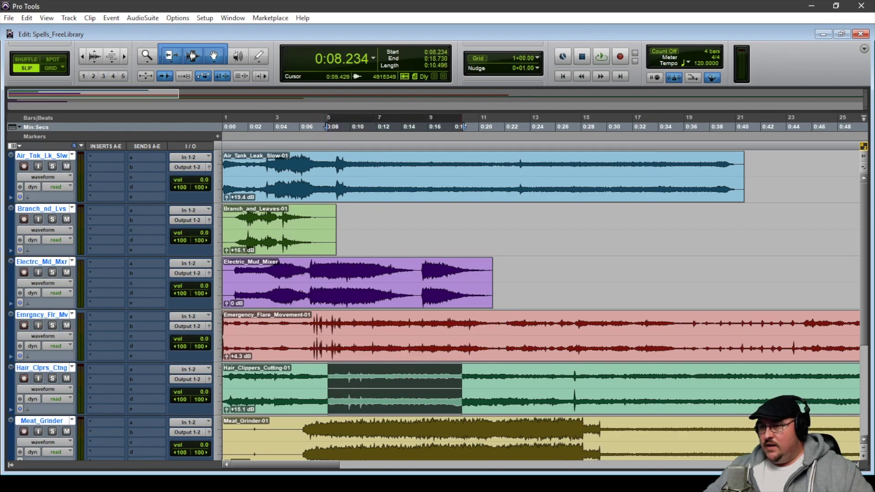
pyautogui.moveTo(335, 437); pyautogui.dragTo(488, 438)
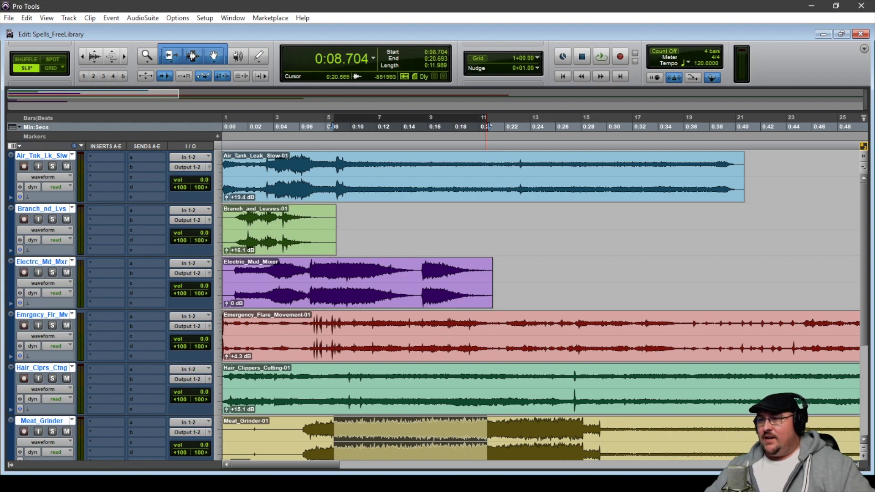
pyautogui.click(228, 126)
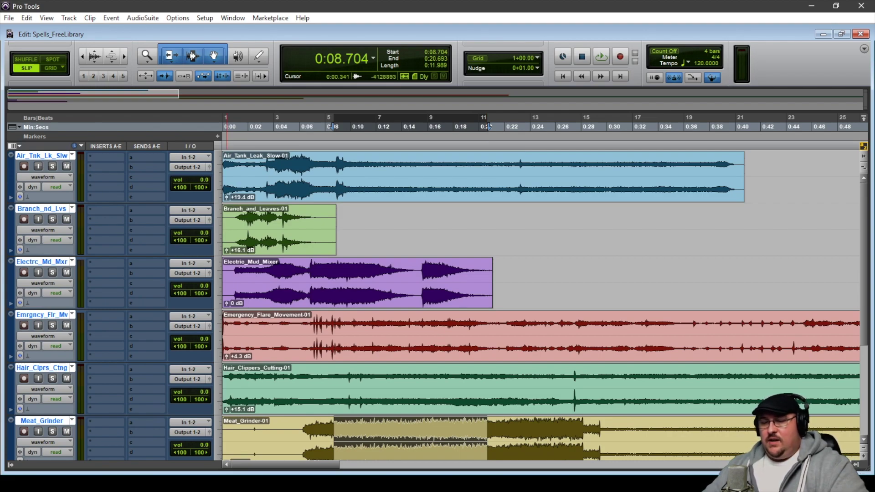
pyautogui.press('Escape')
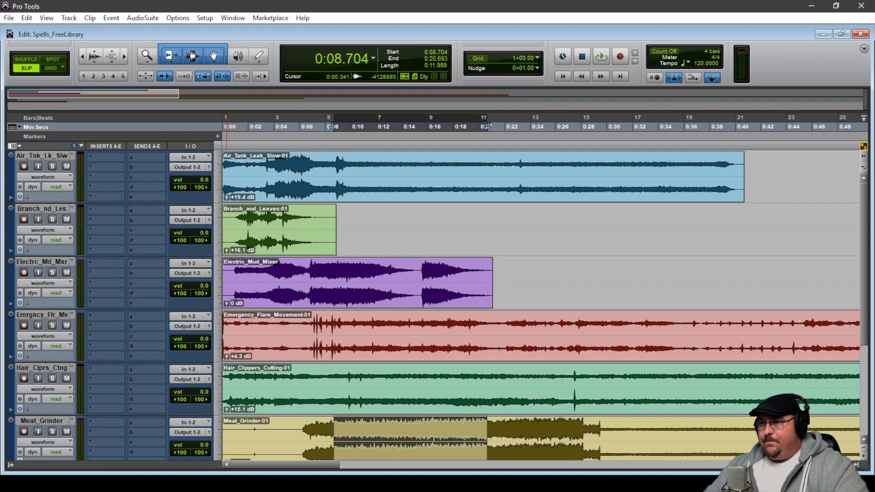
# - Reorder the tracks so Electric Mud Mixer, Emergency Flare Movement, Hair Clippers Cutting and Meat Grinder sit directly above Branch and Leaves
pyautogui.moveTo(42, 261); pyautogui.dragTo(42, 209)
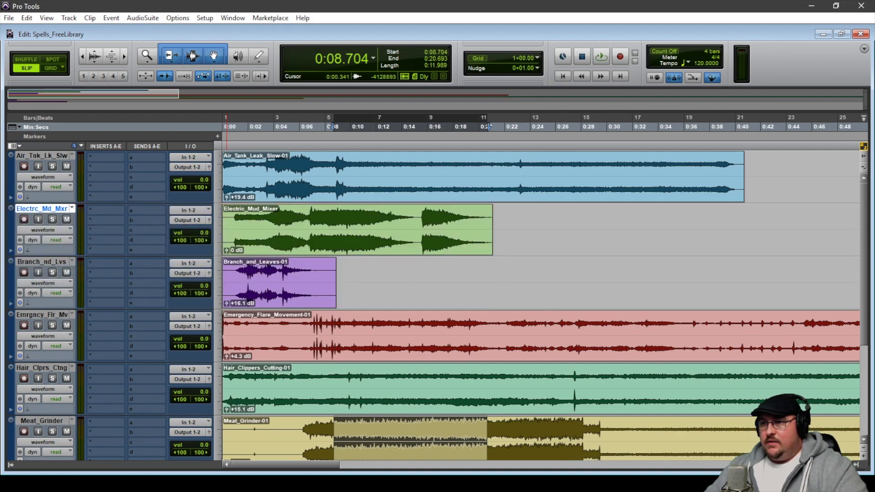
pyautogui.moveTo(42, 315); pyautogui.dragTo(42, 262)
pyautogui.moveTo(42, 368); pyautogui.dragTo(42, 314)
pyautogui.moveTo(42, 421); pyautogui.dragTo(42, 368)
pyautogui.scroll(-3, 405, 319)
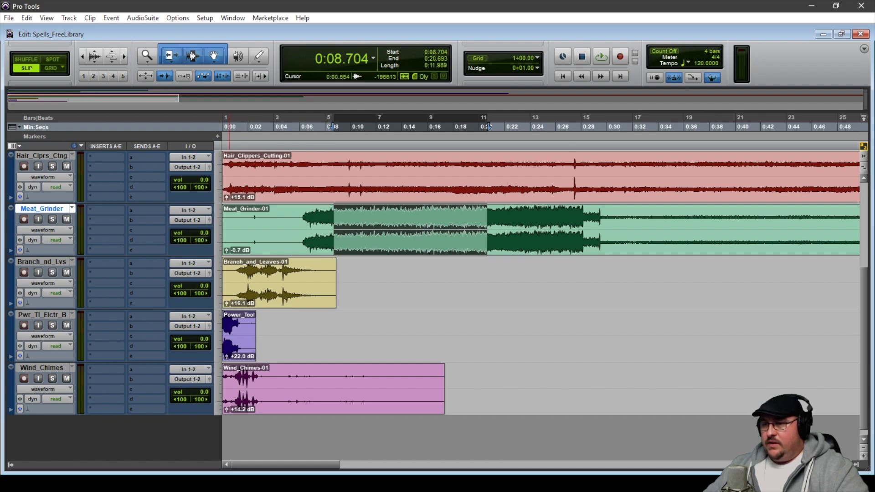
pyautogui.click(236, 127)
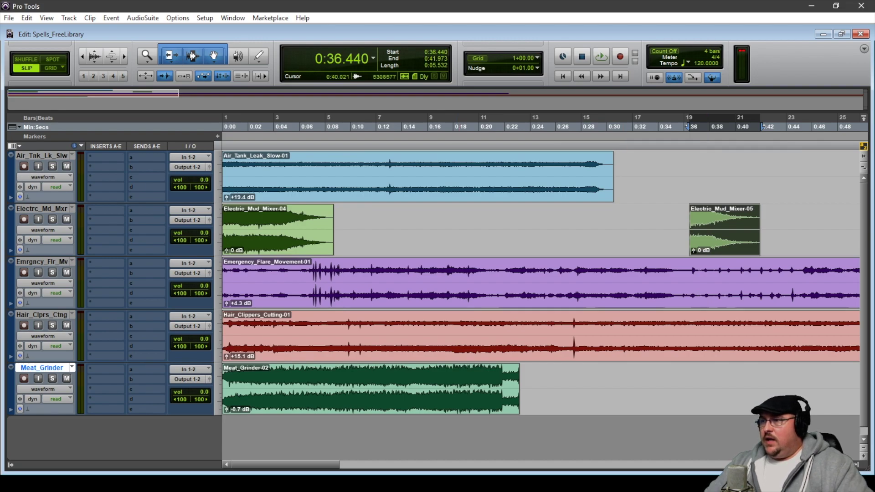
# - Move the separate Electric_Mud_Mixer-05 clip along its track so it starts at about 35 s
pyautogui.moveTo(720, 227); pyautogui.dragTo(626, 228)
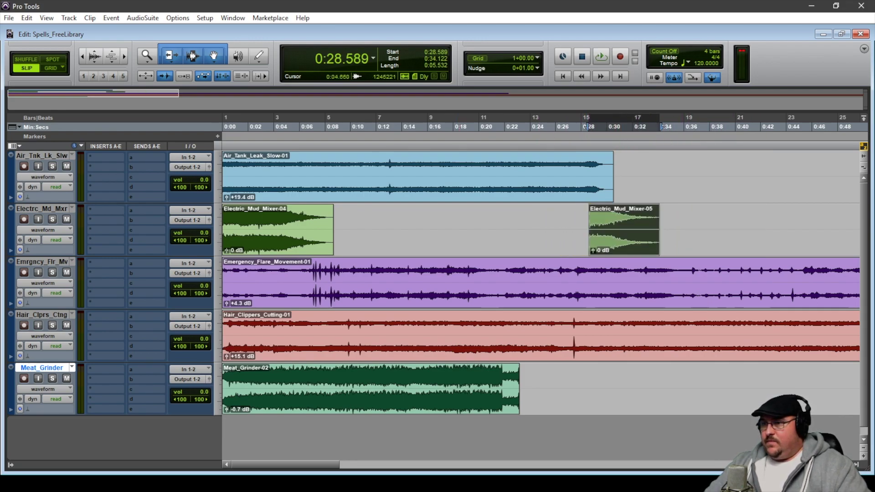
pyautogui.moveTo(623, 228); pyautogui.dragTo(705, 227)
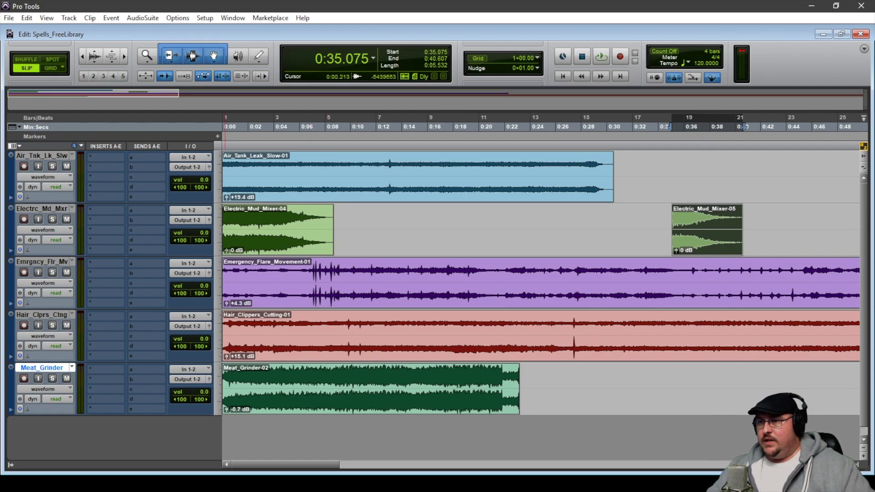
# - Clear the clip selection and play all the layered tracks together from the session start
pyautogui.click(301, 437)
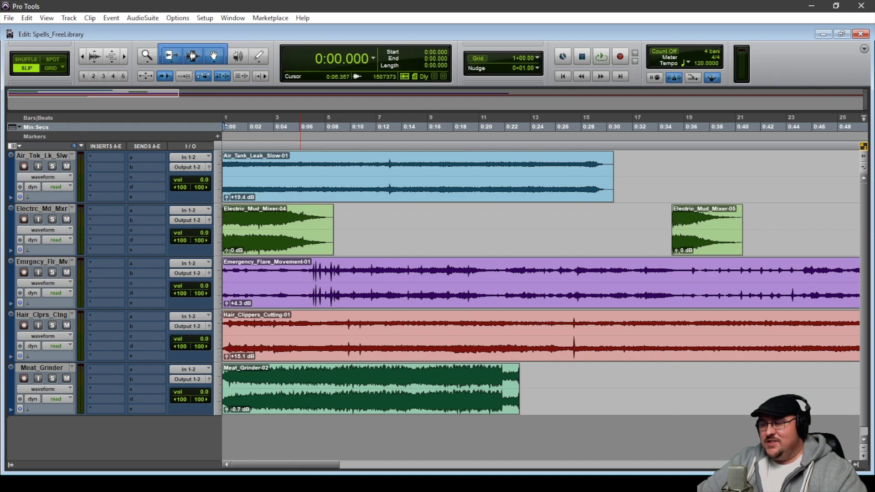
pyautogui.press('space')
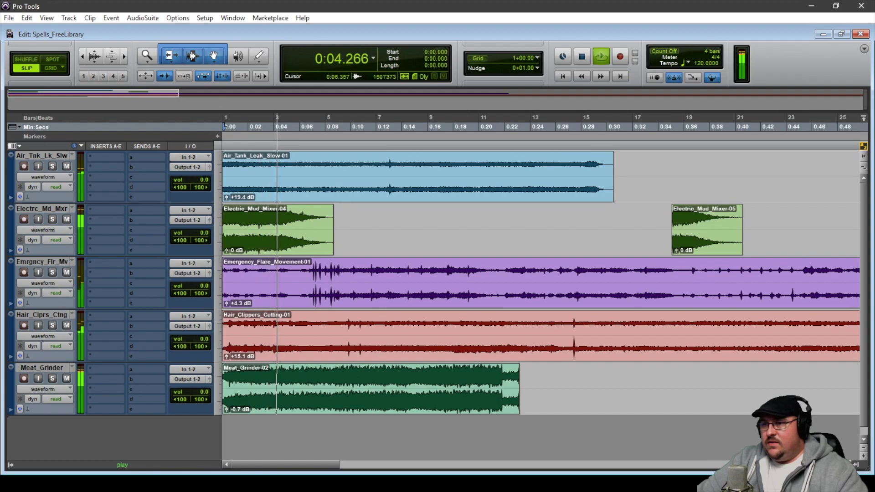
pyautogui.press('space')
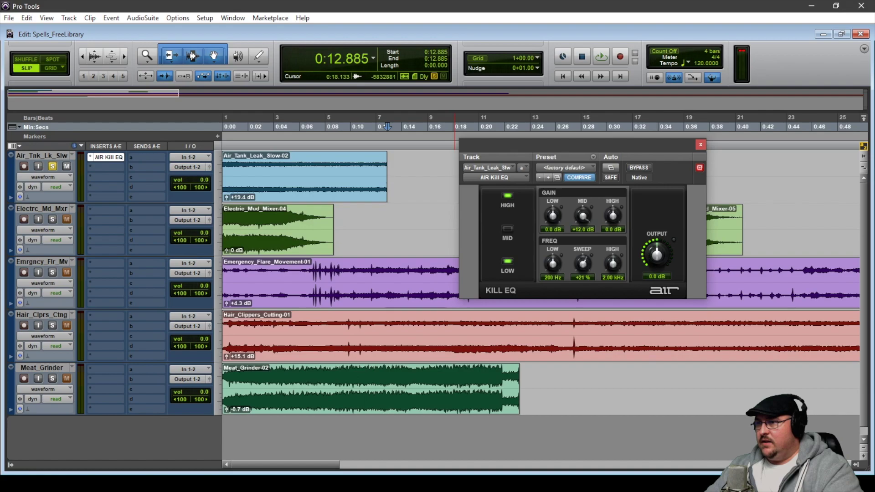
# - Tune the AIR Kill EQ Sweep frequency on the Air Tank Leak track to -53 % while auditioning from the session start
pyautogui.moveTo(583, 151); pyautogui.dragTo(577, 134)
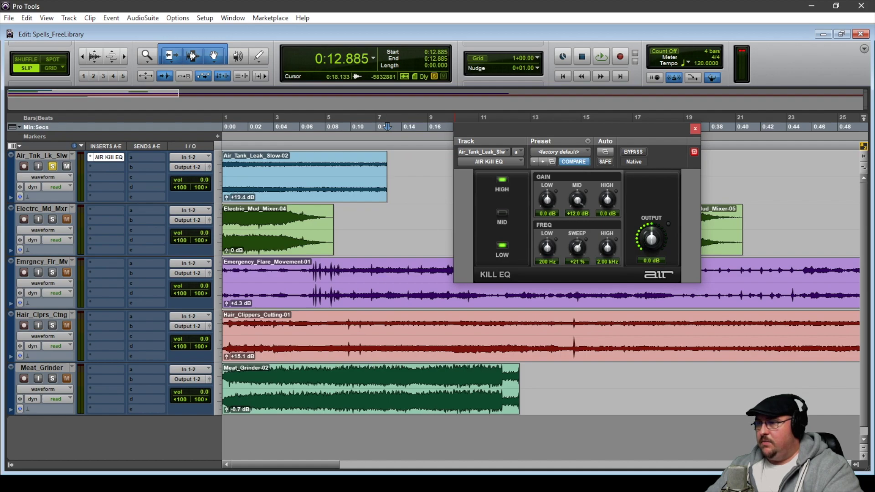
pyautogui.moveTo(577, 248)
pyautogui.mouseDown()
pyautogui.moveTo(576, 269)
pyautogui.moveTo(576, 251)
pyautogui.mouseUp()
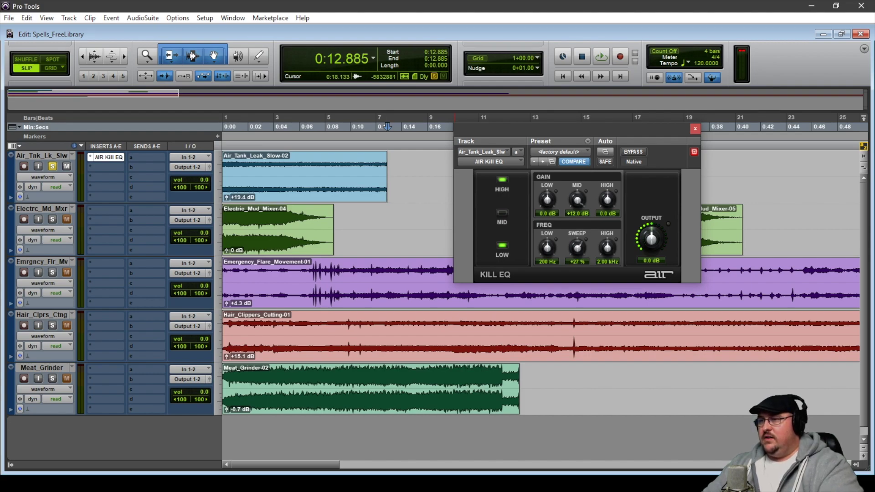
pyautogui.moveTo(576, 248); pyautogui.dragTo(576, 270)
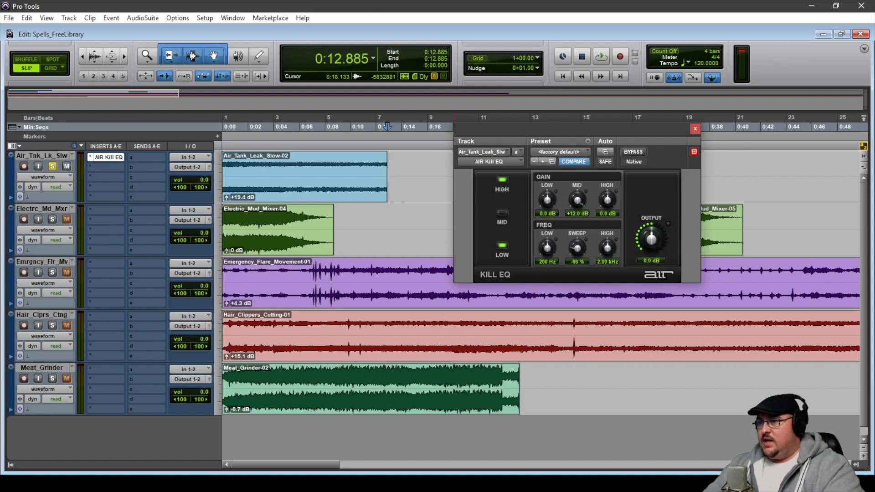
pyautogui.press('Return')
pyautogui.press('space')
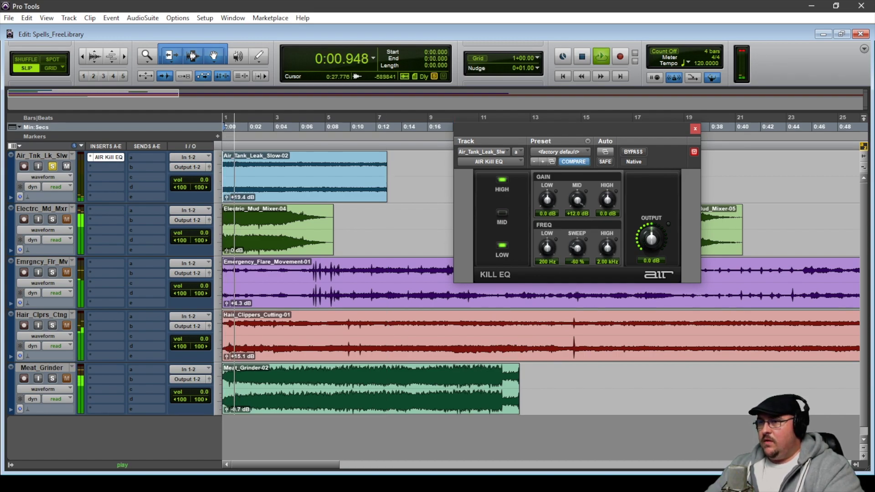
pyautogui.moveTo(577, 248)
pyautogui.mouseDown()
pyautogui.moveTo(577, 223)
pyautogui.moveTo(577, 246)
pyautogui.mouseUp()
pyautogui.press('space')
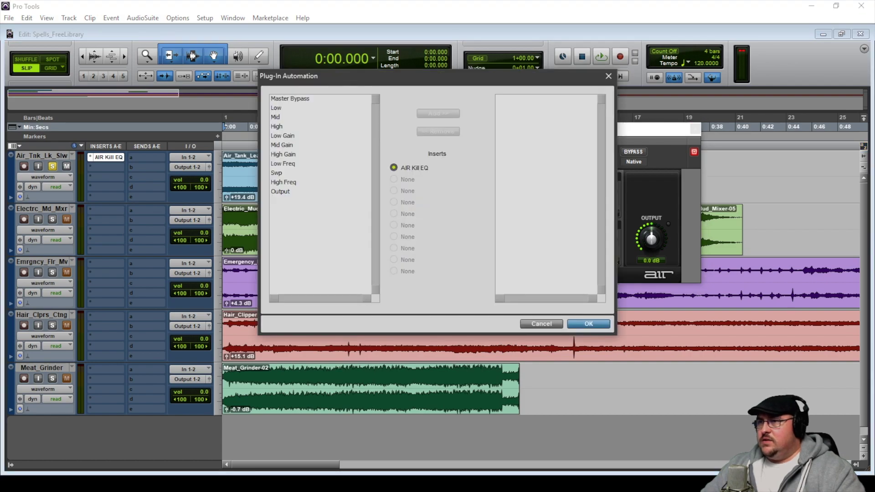
# - Enable automation of the AIR Kill EQ Swp parameter on the Air Tank Leak track and audition playback with Sweep brought to -19 %
pyautogui.moveTo(429, 81); pyautogui.dragTo(229, 82)
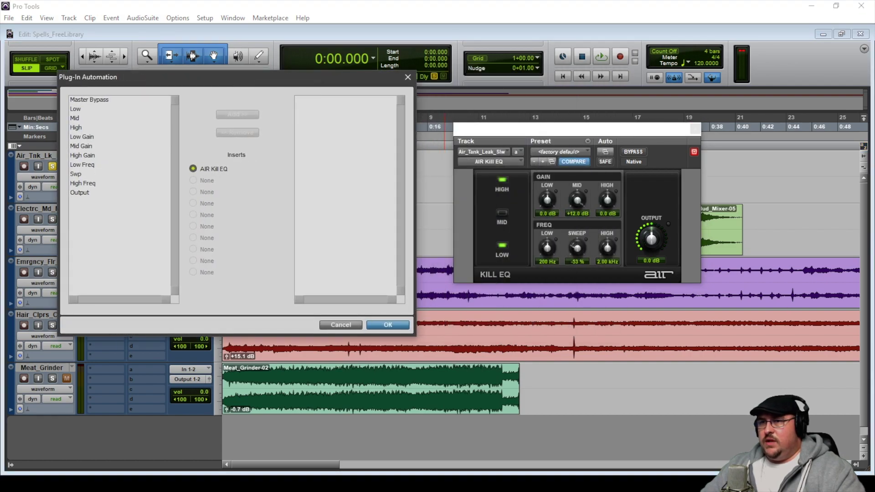
pyautogui.click(76, 174)
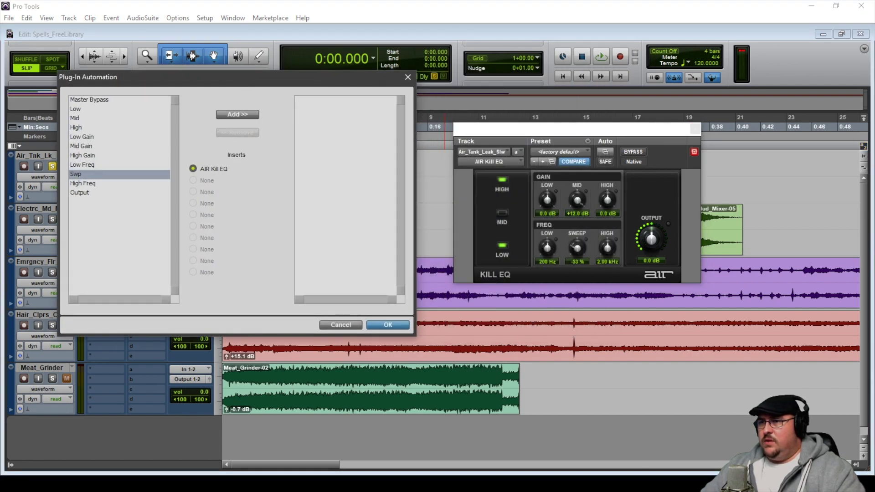
pyautogui.click(237, 115)
pyautogui.press('Return')
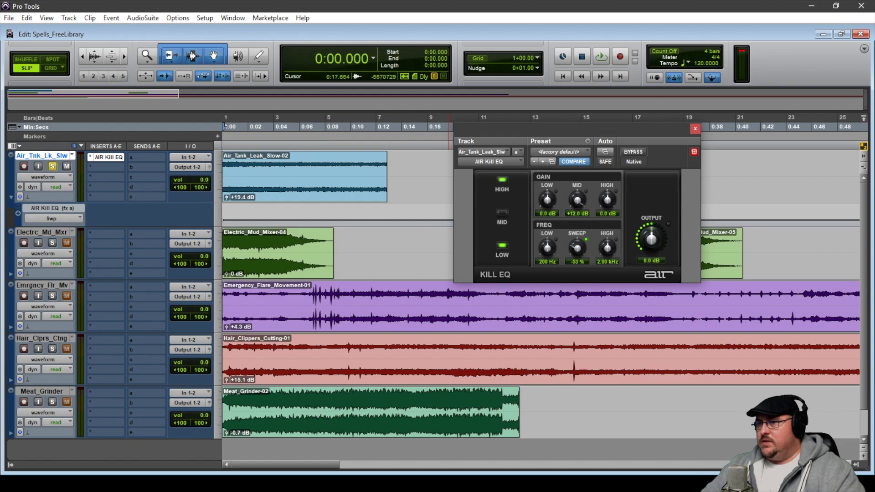
pyautogui.press('space')
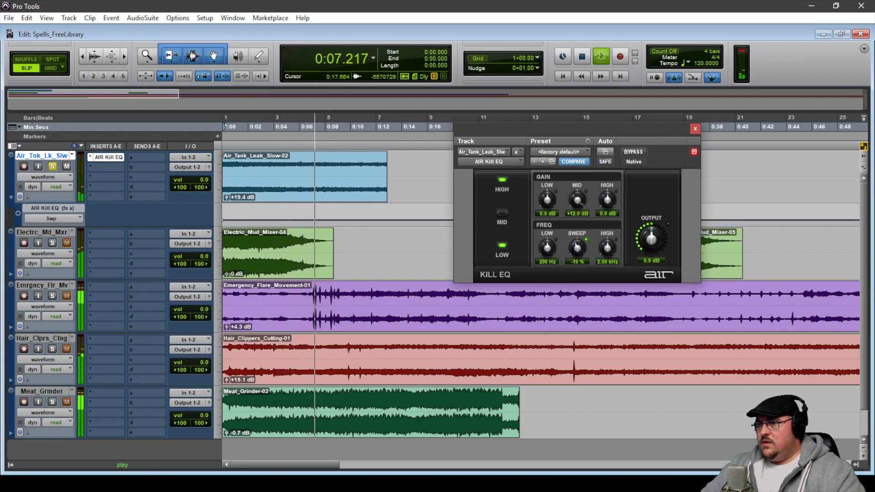
pyautogui.press('space')
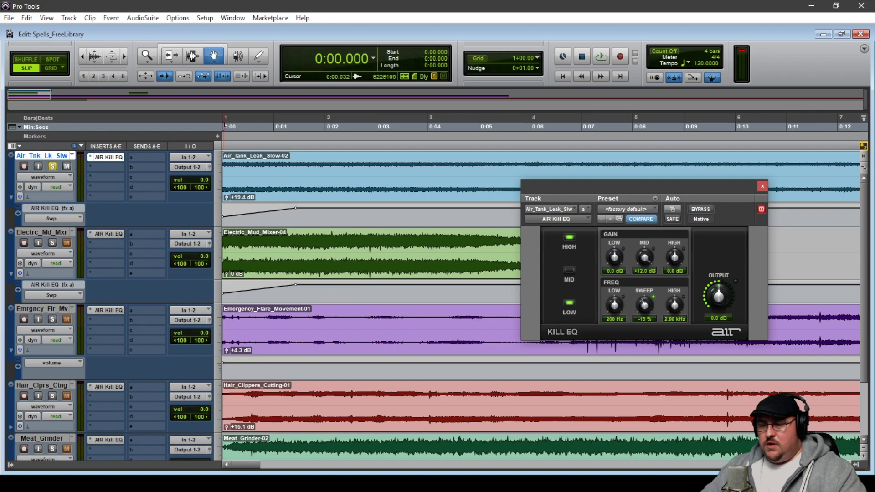
# - Show the AIR Kill EQ Swp automation in the lanes beneath the Emergency Flare Movement and Hair Clippers Cutting tracks
pyautogui.click(51, 362)
pyautogui.moveTo(136, 395)
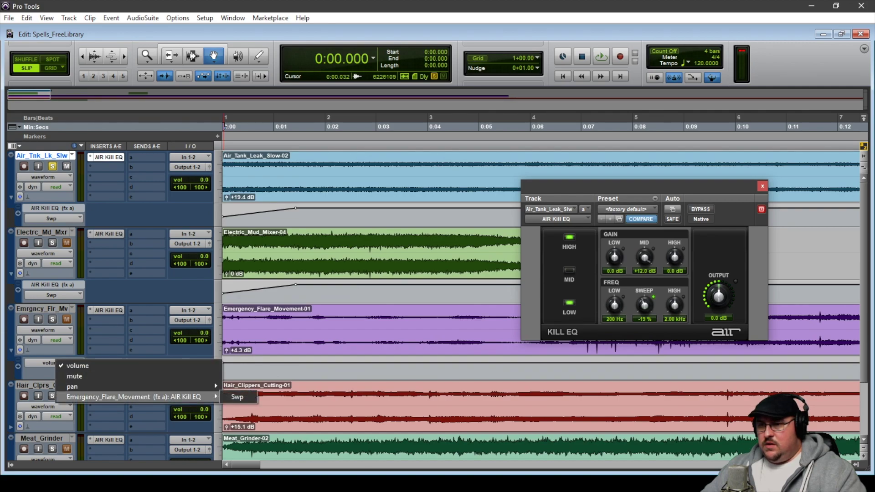
pyautogui.click(234, 397)
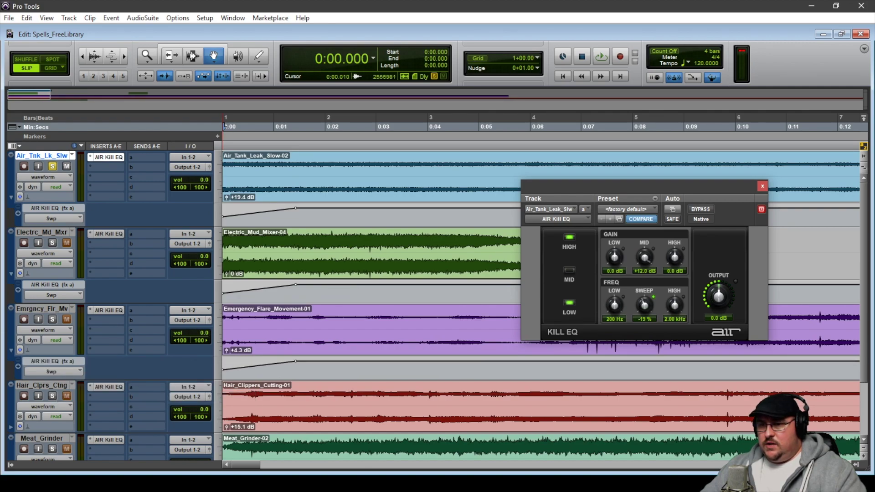
pyautogui.click(11, 427)
pyautogui.click(51, 440)
pyautogui.moveTo(142, 428)
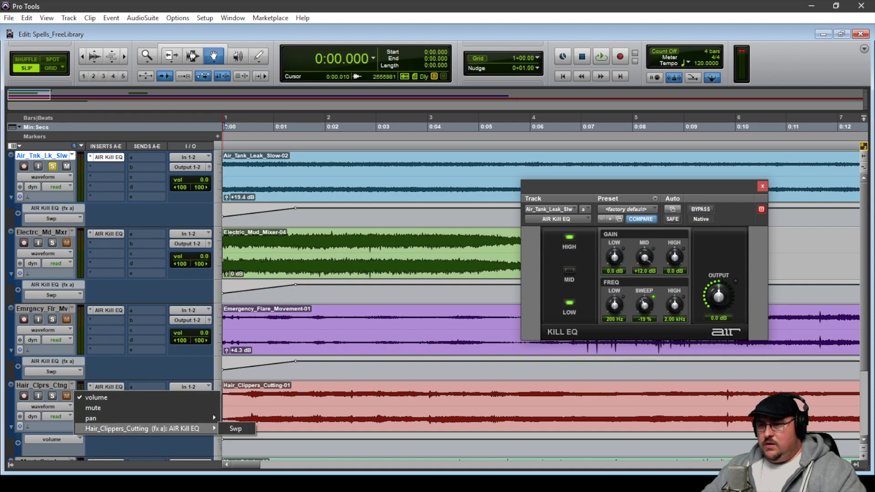
pyautogui.click(235, 428)
# - Expand the automation lane beneath the Meat Grinder track and set it to the AIR Kill EQ Swp parameter
pyautogui.scroll(-2, 235, 428)
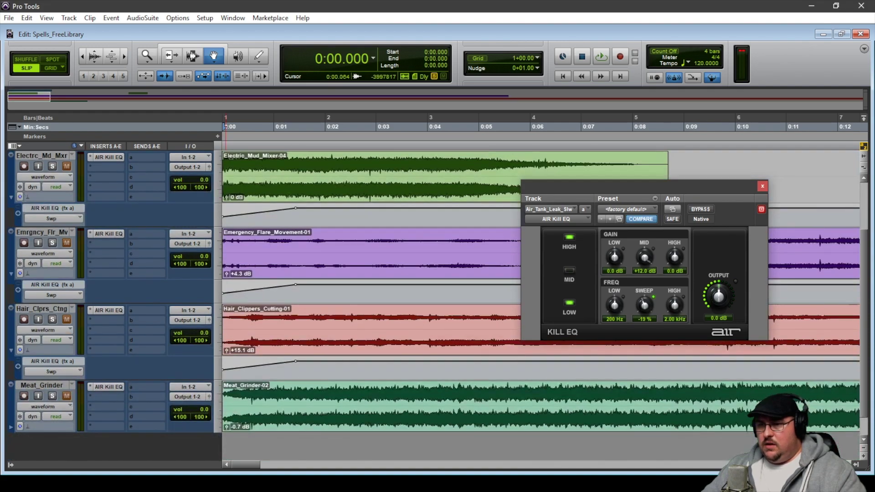
pyautogui.click(11, 427)
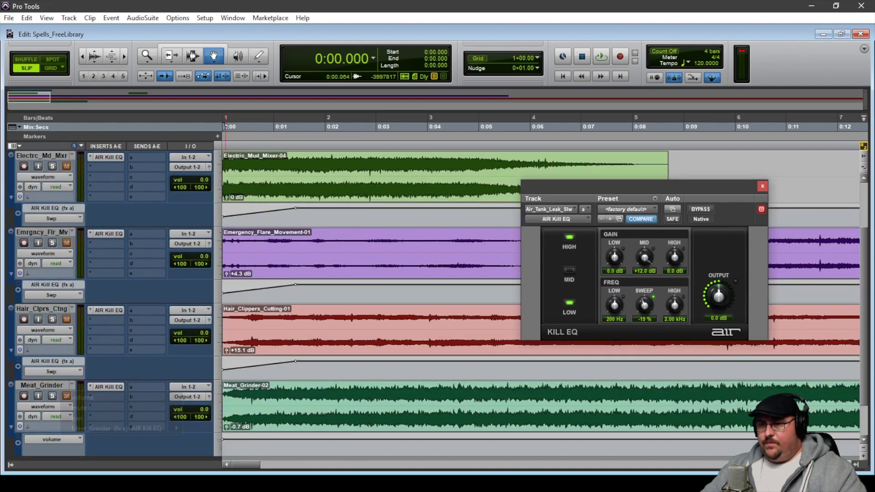
pyautogui.click(51, 439)
pyautogui.moveTo(136, 428)
pyautogui.click(197, 428)
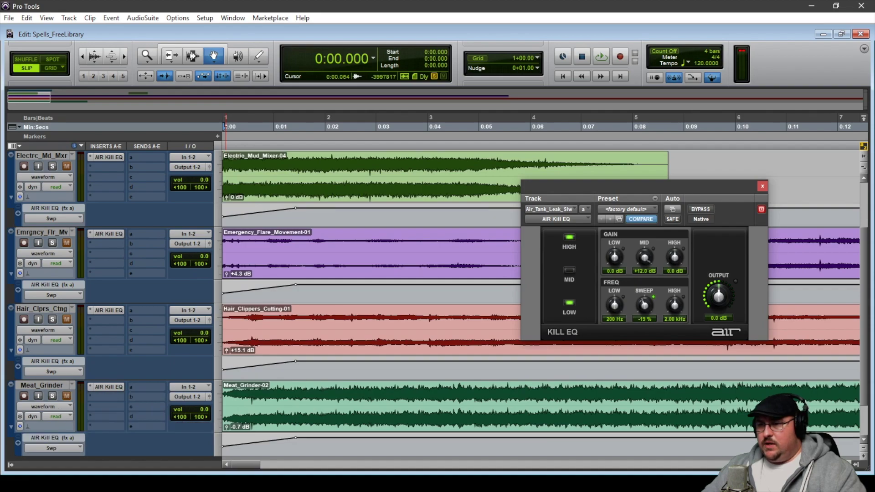
# - Play the layered tracks from the session start to audition the automated EQ sweep, and close the Kill EQ window
pyautogui.scroll(2, 319, 273)
pyautogui.press('space')
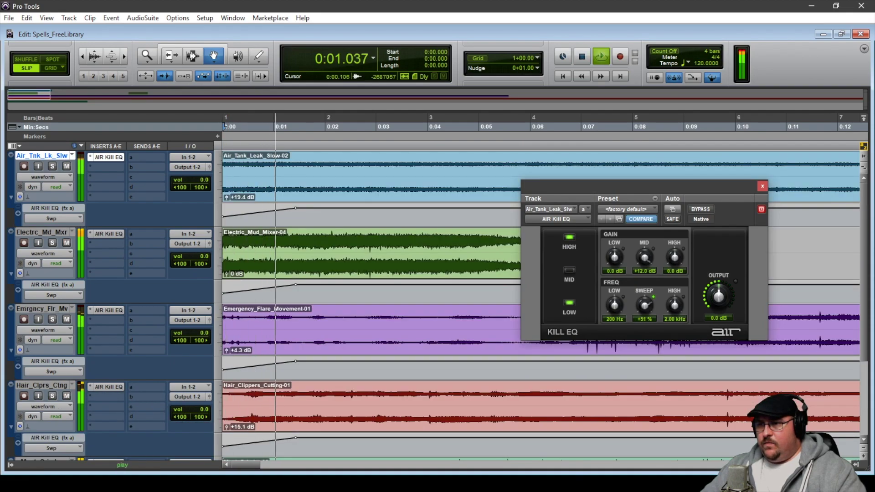
pyautogui.press('space')
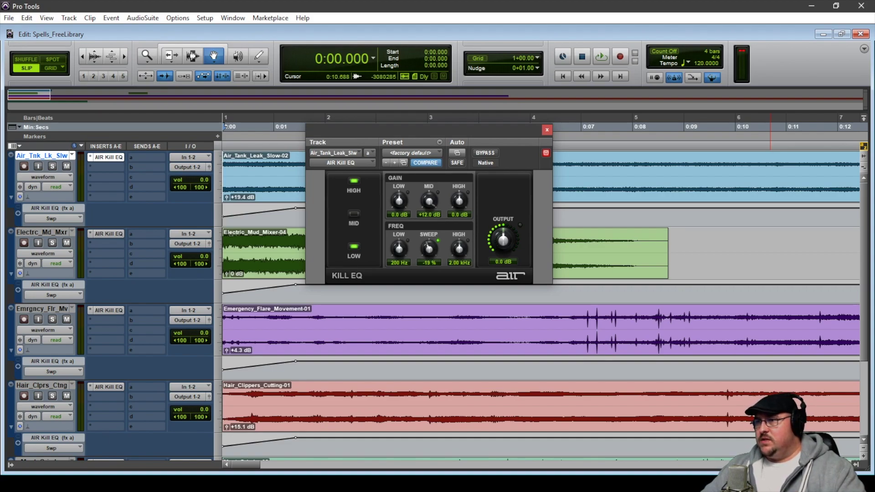
pyautogui.click(546, 130)
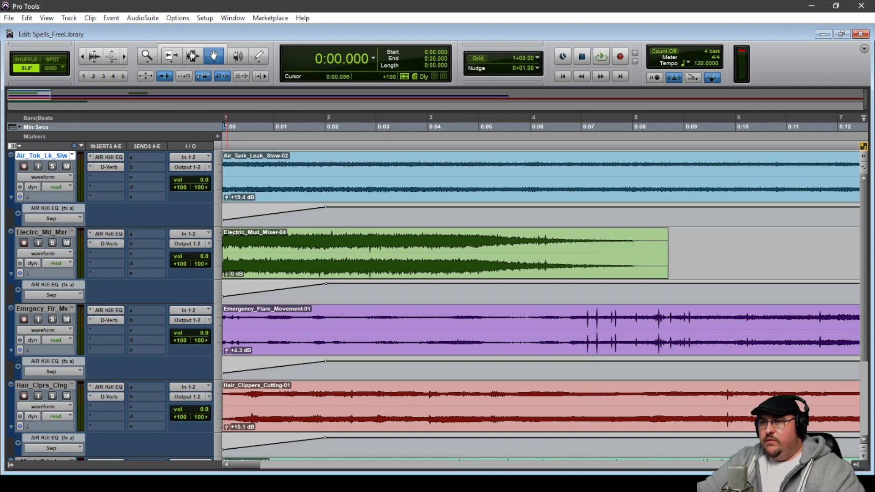
# - Review the Swp automation lanes across the layered tracks and audition the rising EQ sweep from the session start
pyautogui.scroll(-3, 541, 305)
pyautogui.scroll(3, 540, 305)
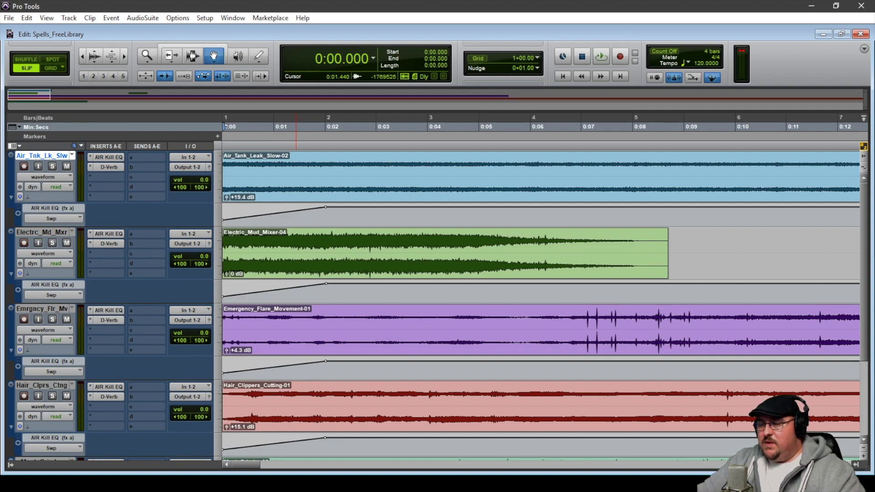
pyautogui.press('space')
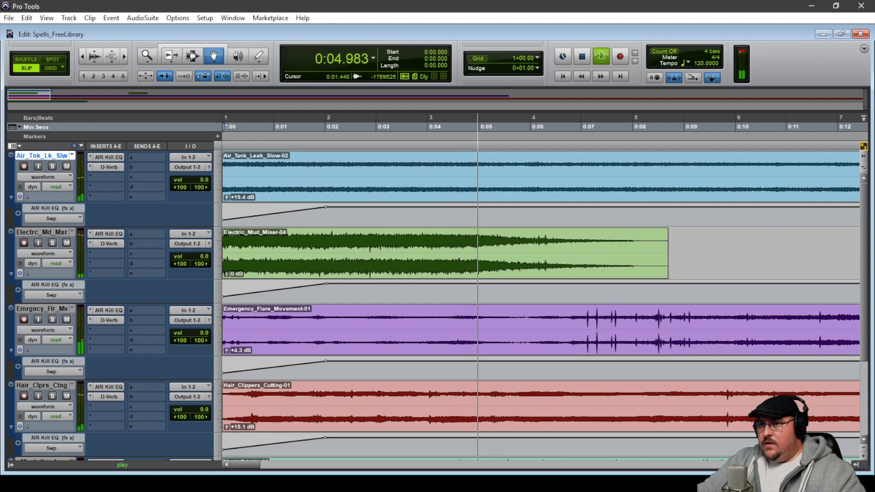
pyautogui.press('space')
# - Audition the split charge and release clips from the session start with their AIR Kill EQ sweep and D-Verb input level automation
pyautogui.scroll(-3, 419, 273)
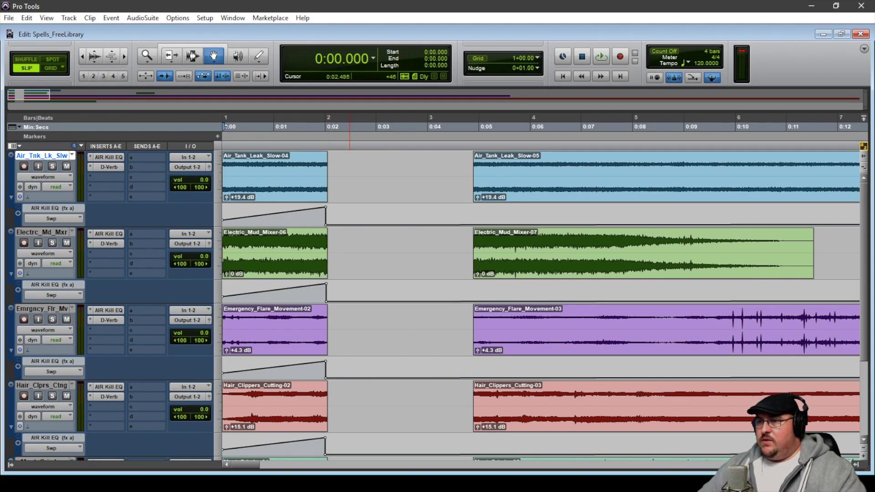
pyautogui.scroll(-2, 352, 273)
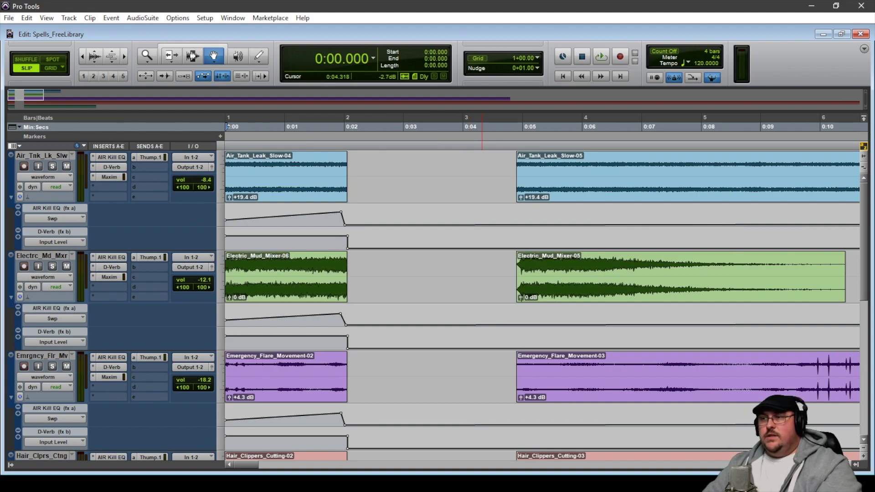
pyautogui.press('space')
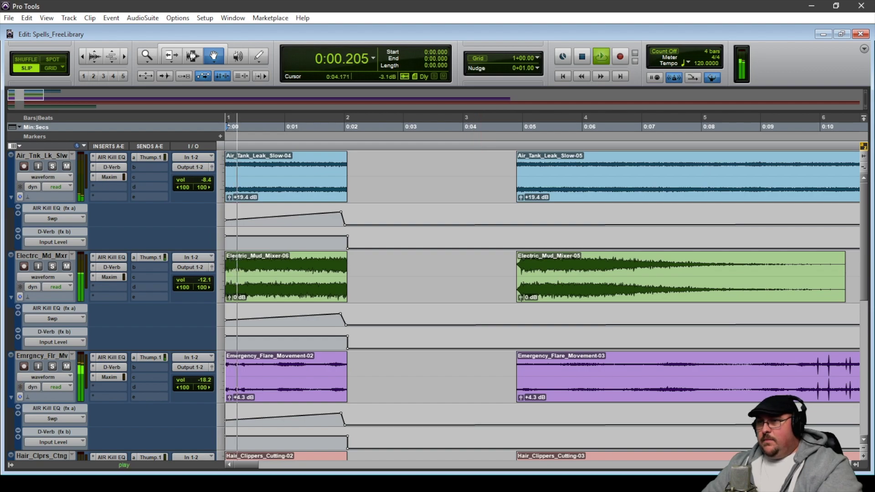
pyautogui.press('space')
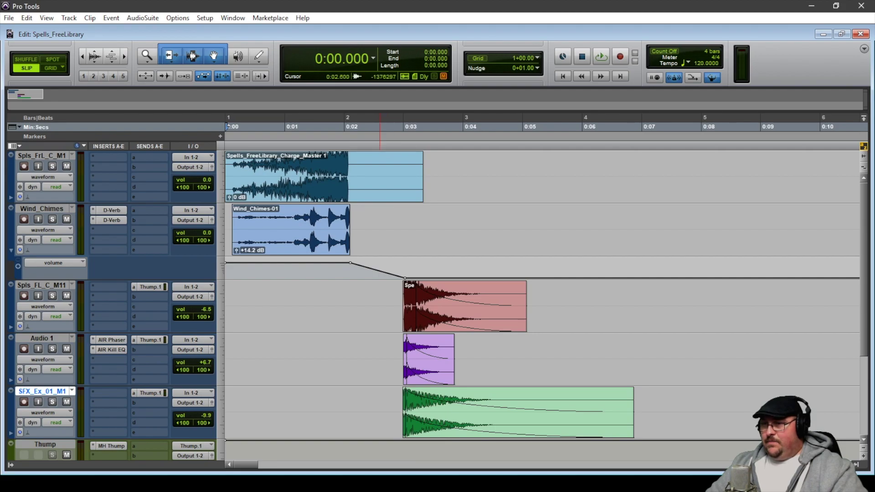
# - Review the Thump and Master 1 tracks and play the combined charge, wind chimes and impact layers from the session start
pyautogui.scroll(-2, 455, 296)
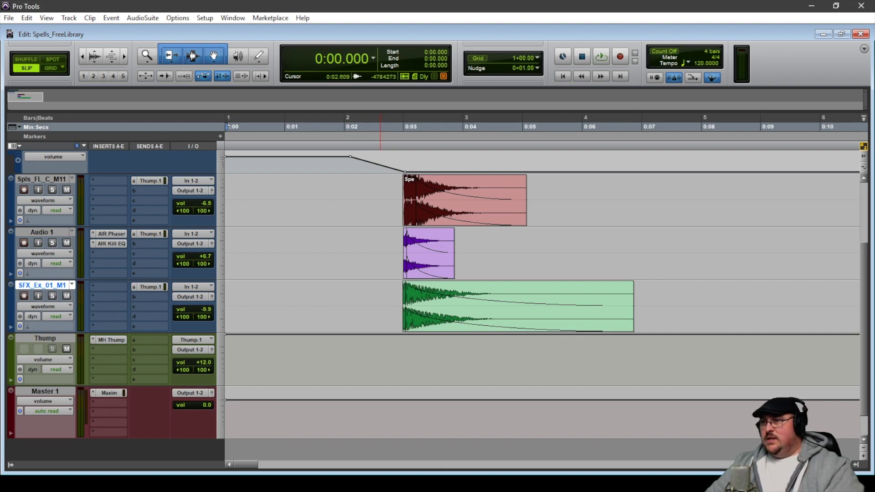
pyautogui.scroll(3, 378, 273)
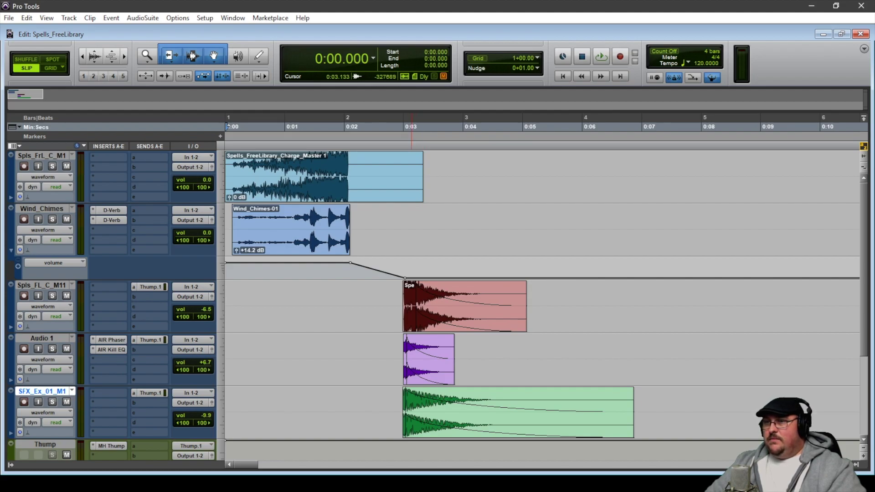
pyautogui.press('space')
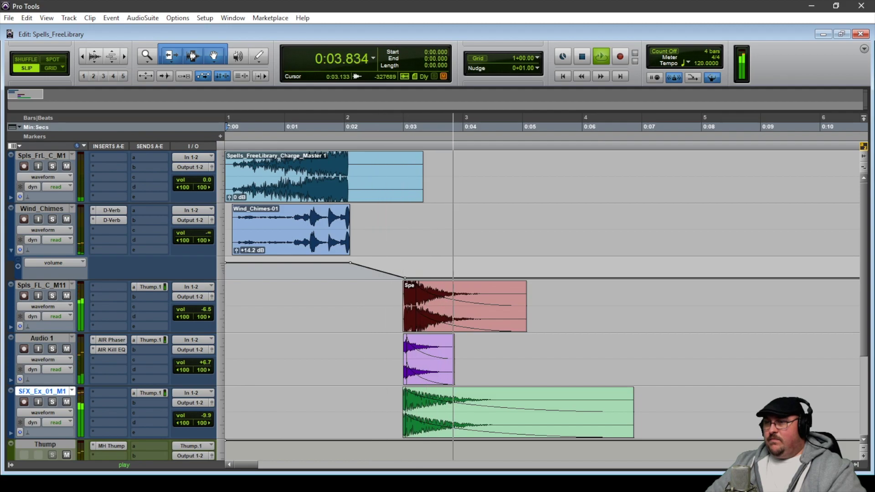
pyautogui.press('space')
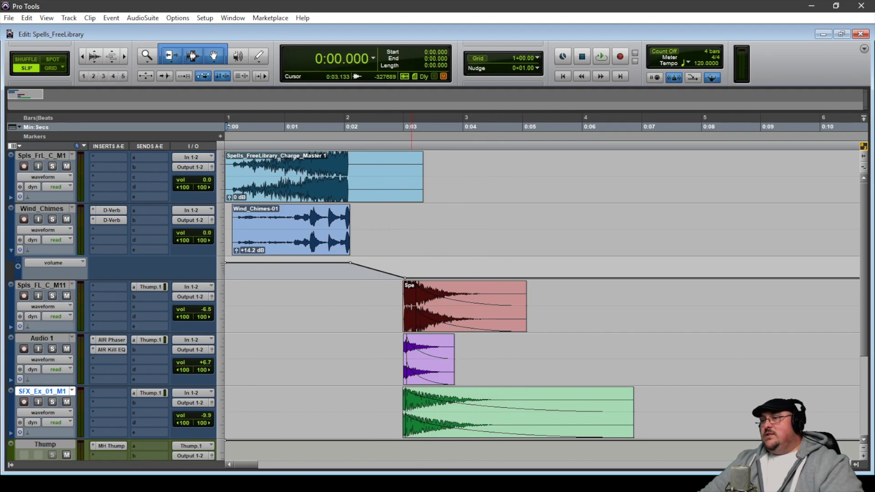